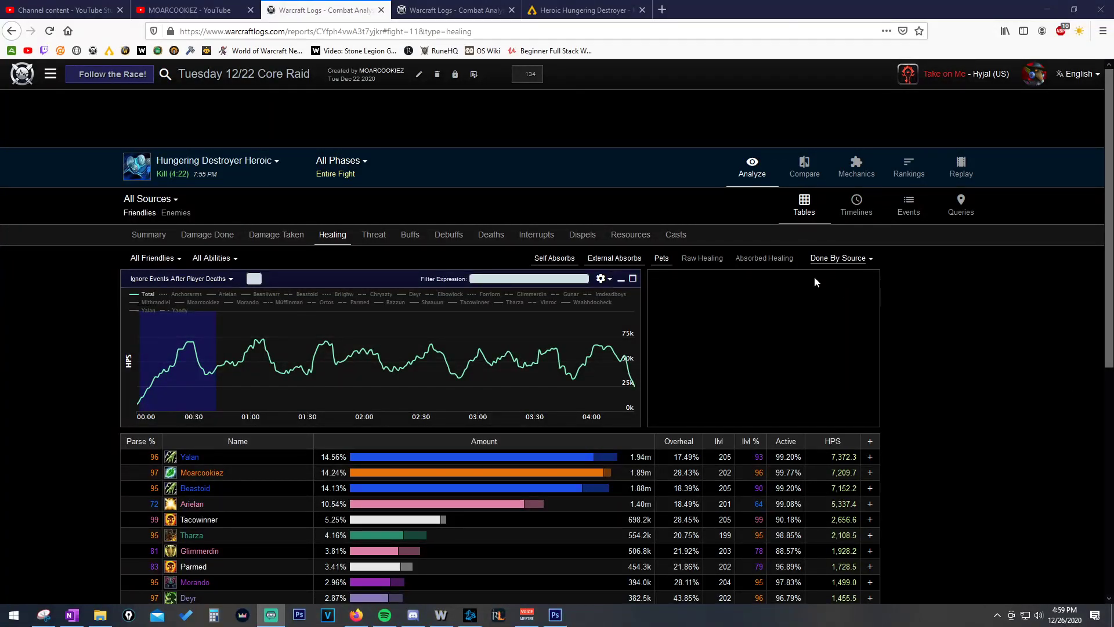
In Warcraft Logs, view the fight summary, then go back to the healing breakdown.
scroll(639, 227, "down", 3)
scroll(639, 227, "up", 3)
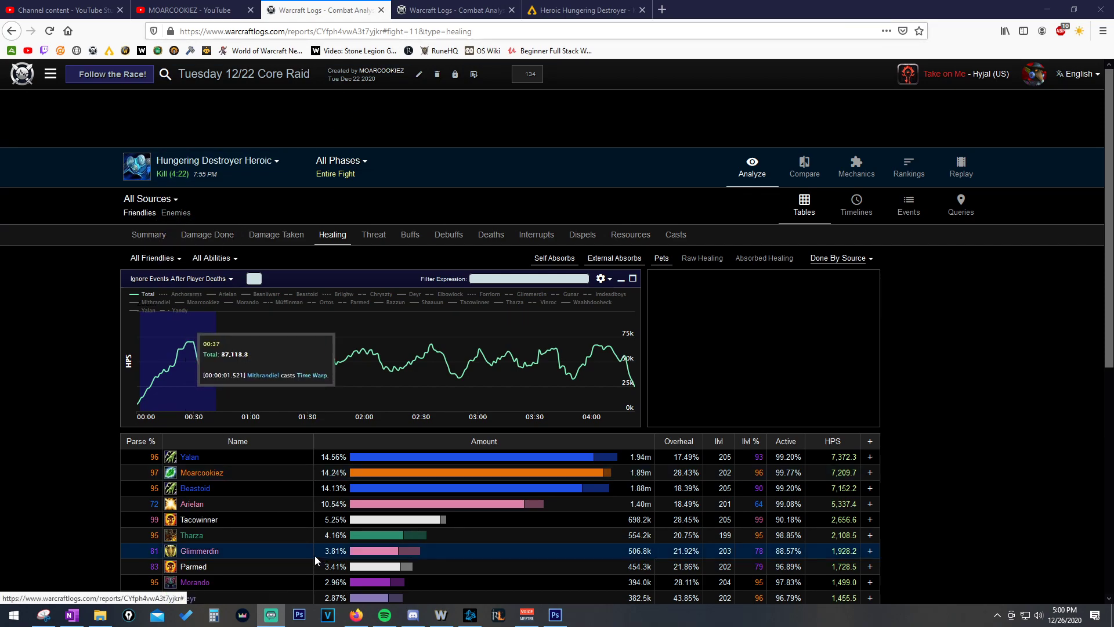
left_click(140, 235)
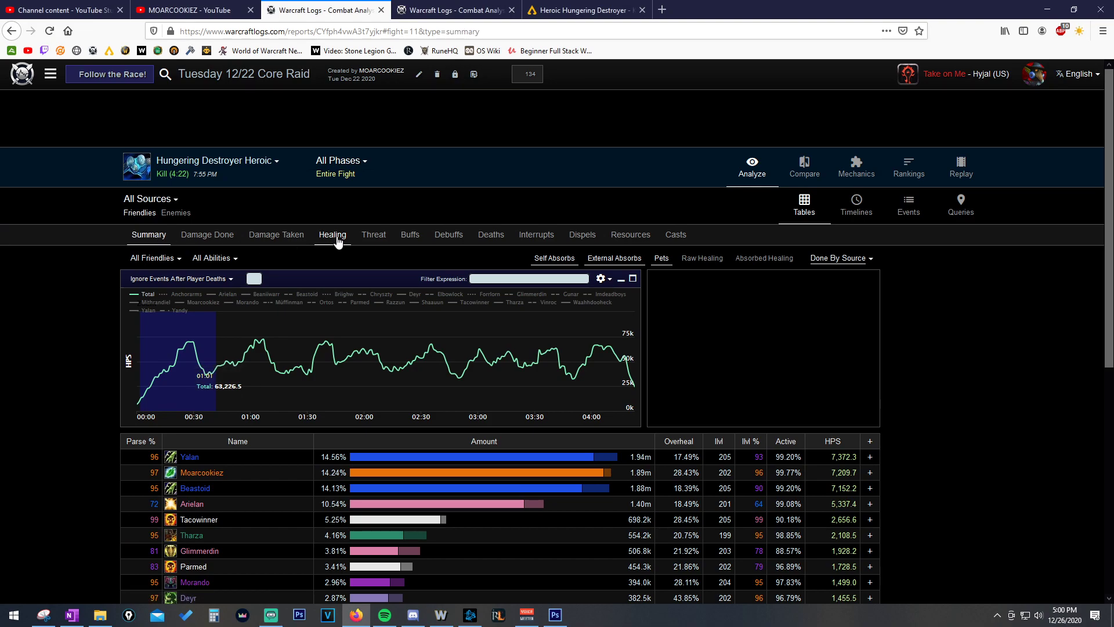
left_click(339, 240)
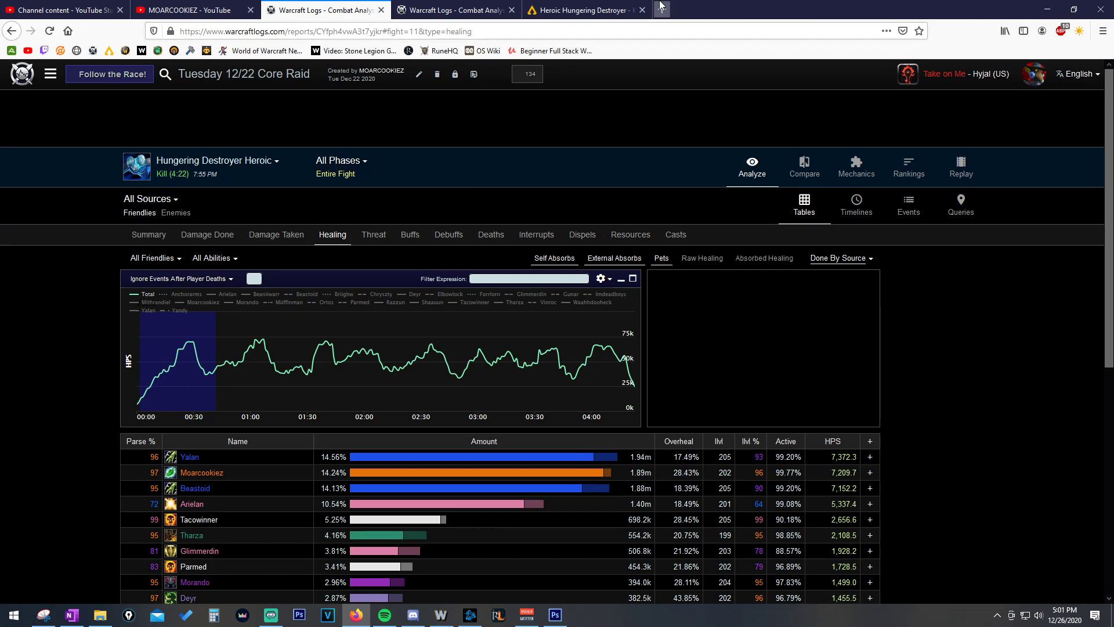
Open the WoWAnalyzer analysis and collapse the Lifebloom and Efflorescence checklist item.
left_click(580, 9)
scroll(376, 162, "up", 5)
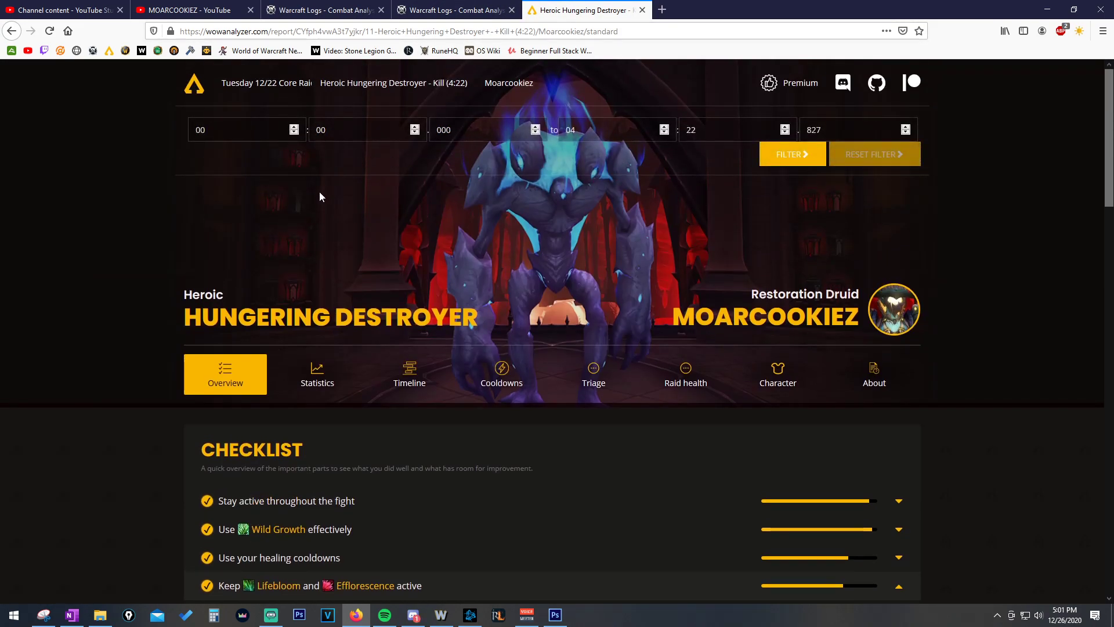
scroll(319, 194, "down", 1)
left_click(478, 530)
Scroll through the Hungering Destroyer checklist scores and improvement Suggestions.
scroll(541, 325, "down", 4)
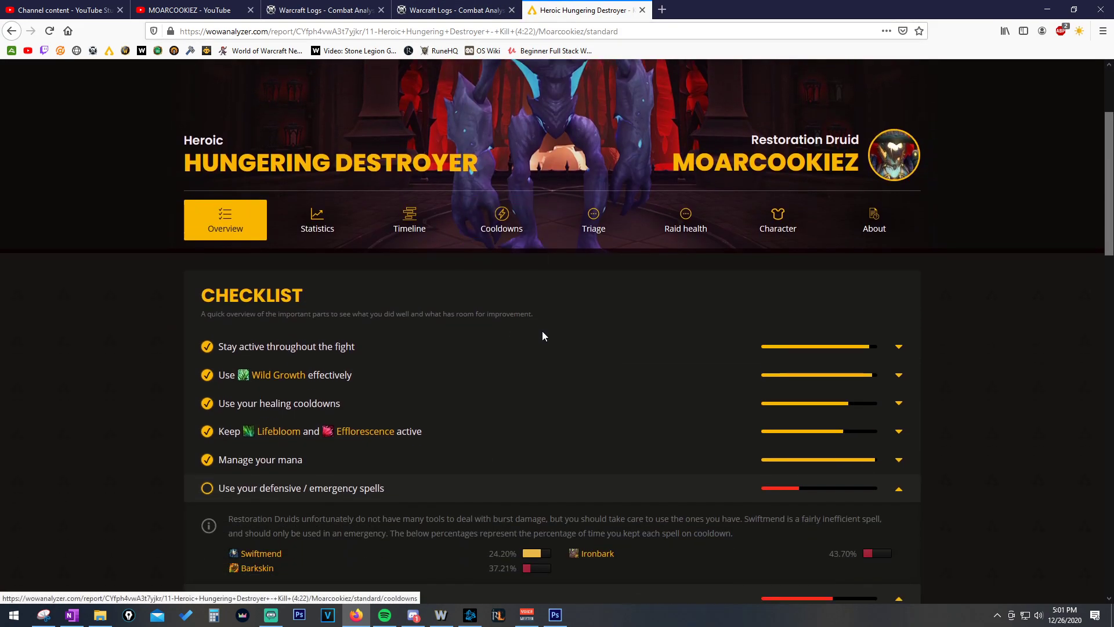
scroll(567, 224, "up", 4)
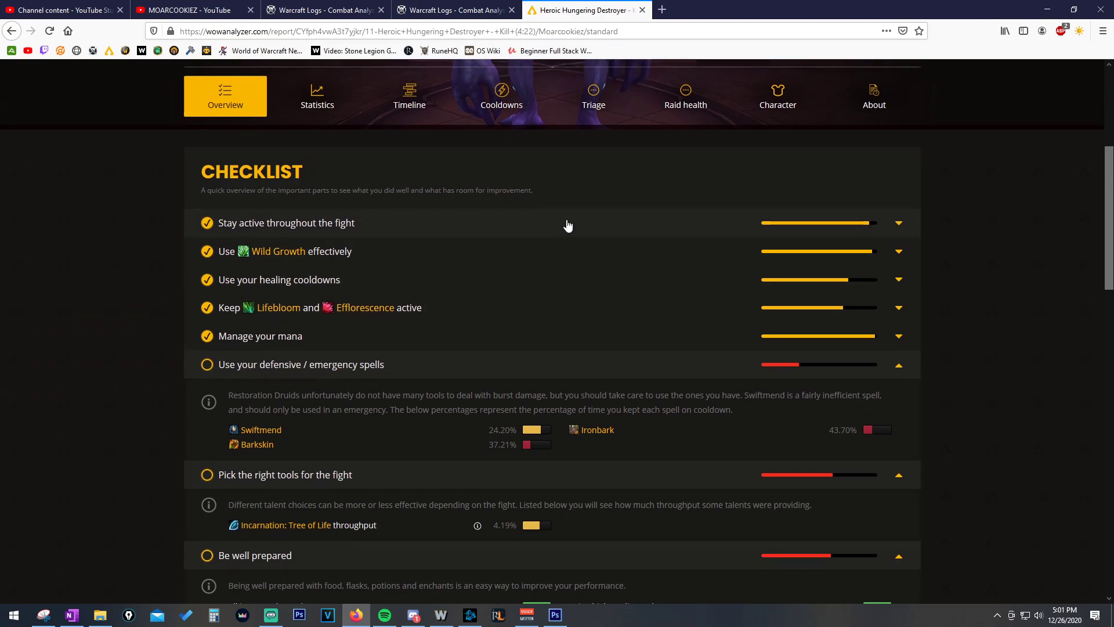
scroll(564, 386, "up", 1)
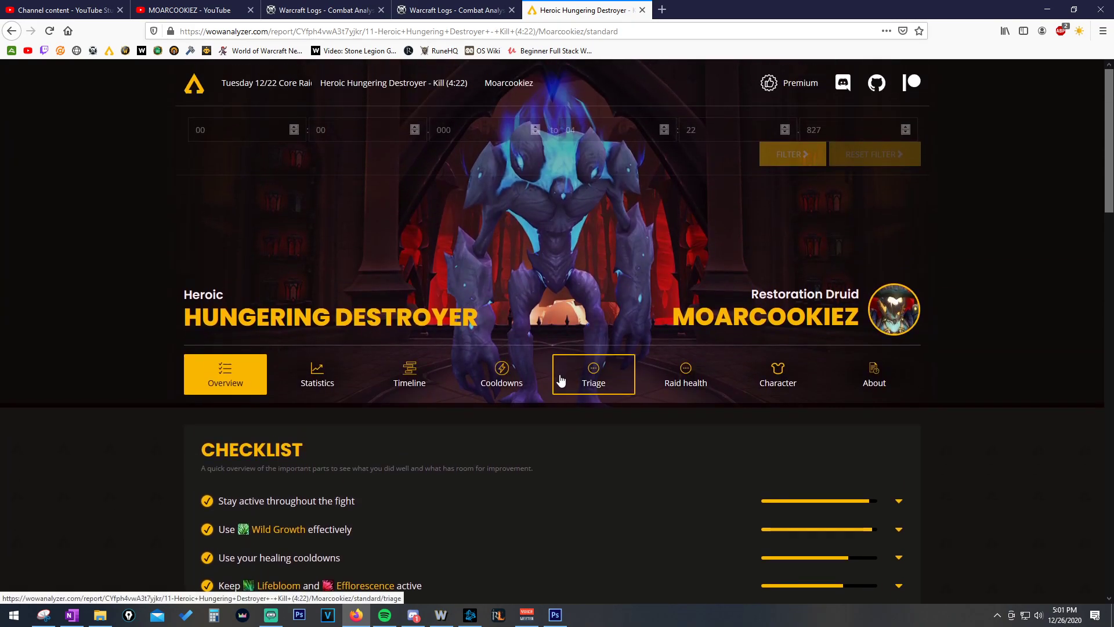
scroll(526, 402, "down", 3)
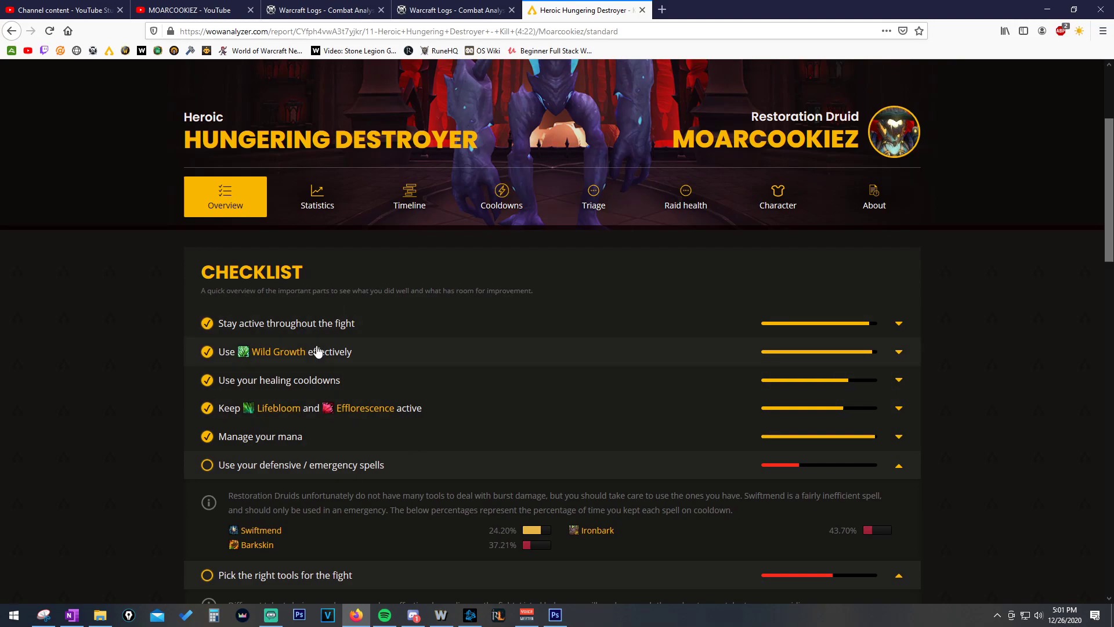
scroll(406, 412, "down", 3)
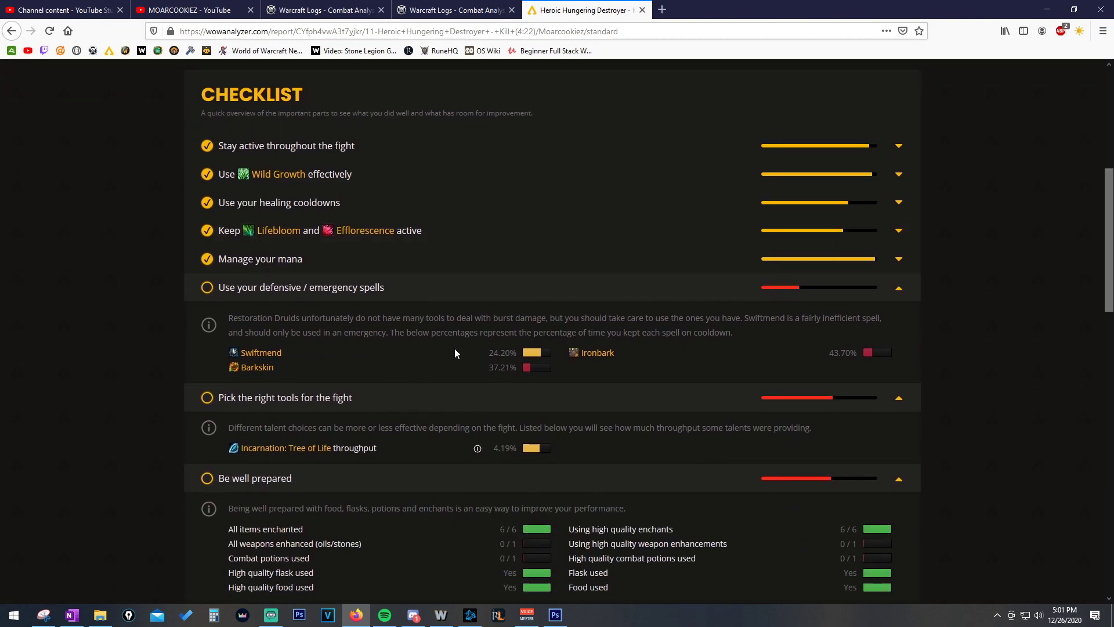
scroll(450, 352, "down", 3)
scroll(422, 381, "up", 3)
scroll(433, 444, "up", 3)
scroll(433, 498, "down", 3)
scroll(360, 465, "down", 7)
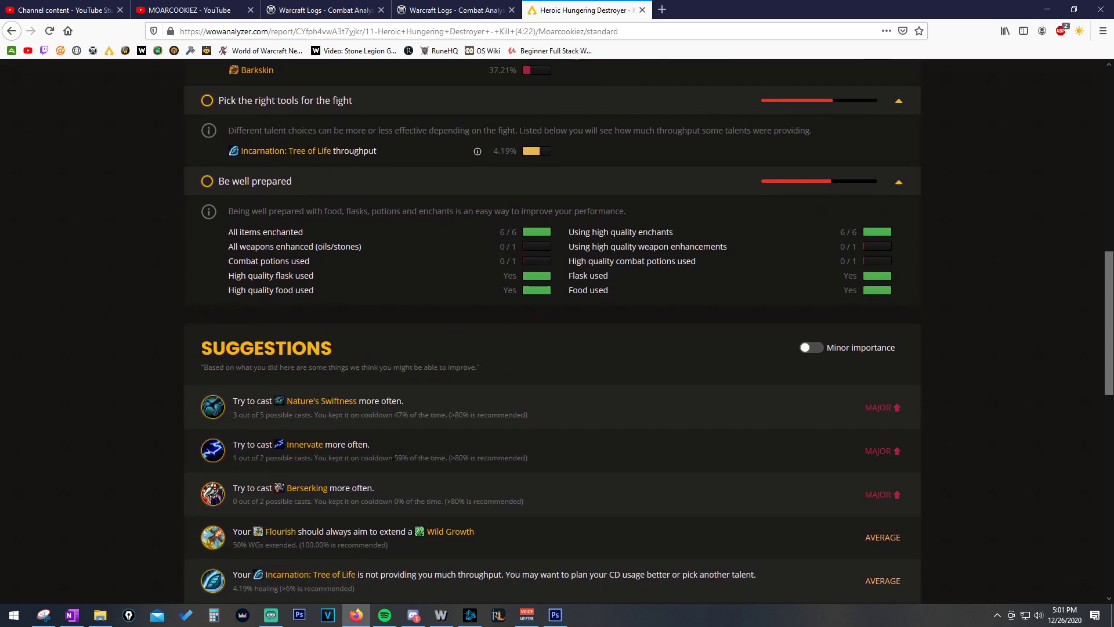
scroll(358, 490, "down", 3)
scroll(368, 379, "up", 2)
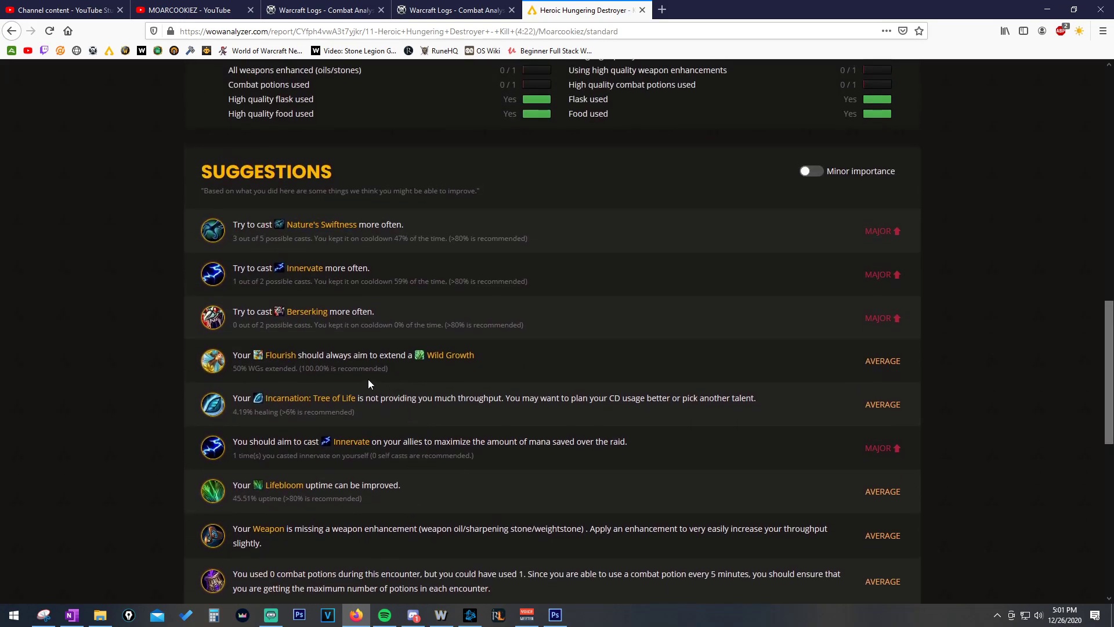
scroll(455, 329, "up", 20)
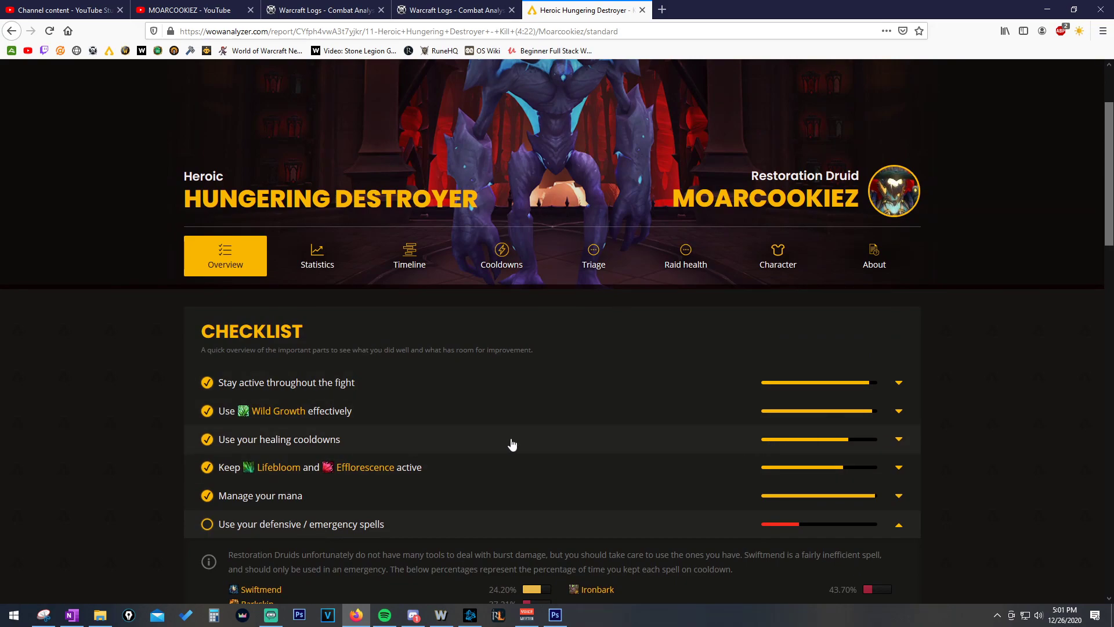
Expand the healing cooldowns and Lifebloom/Efflorescence rows, showing Tranquility 100.00%, Innervate 59.19%, Efflorescence 54.30%.
left_click(443, 447)
scroll(458, 423, "down", 3)
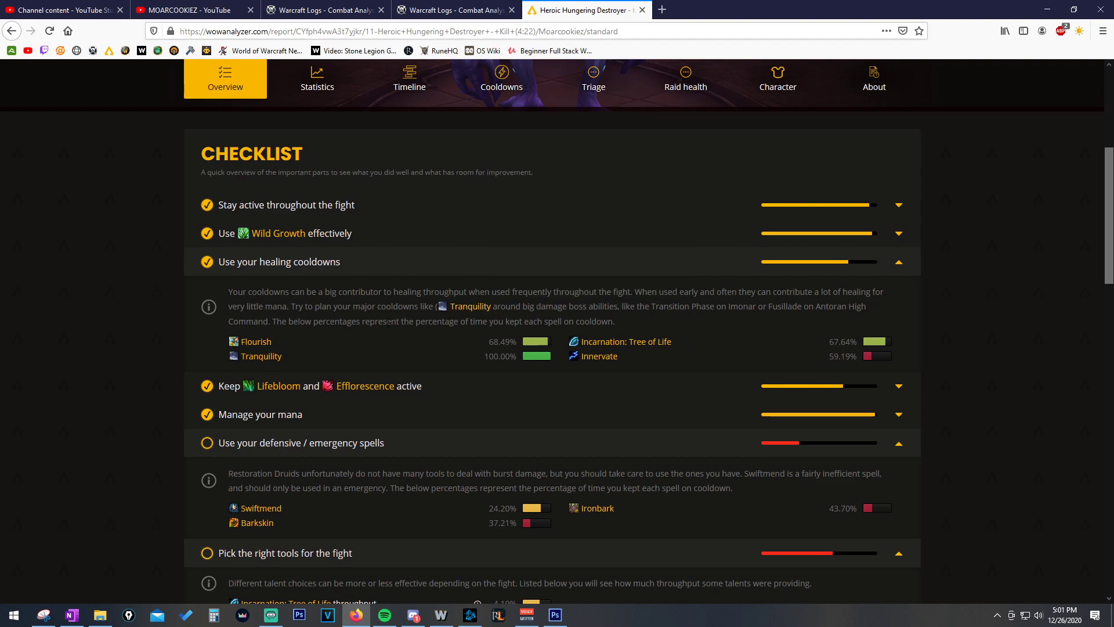
mouse_move(612, 357)
left_click(458, 395)
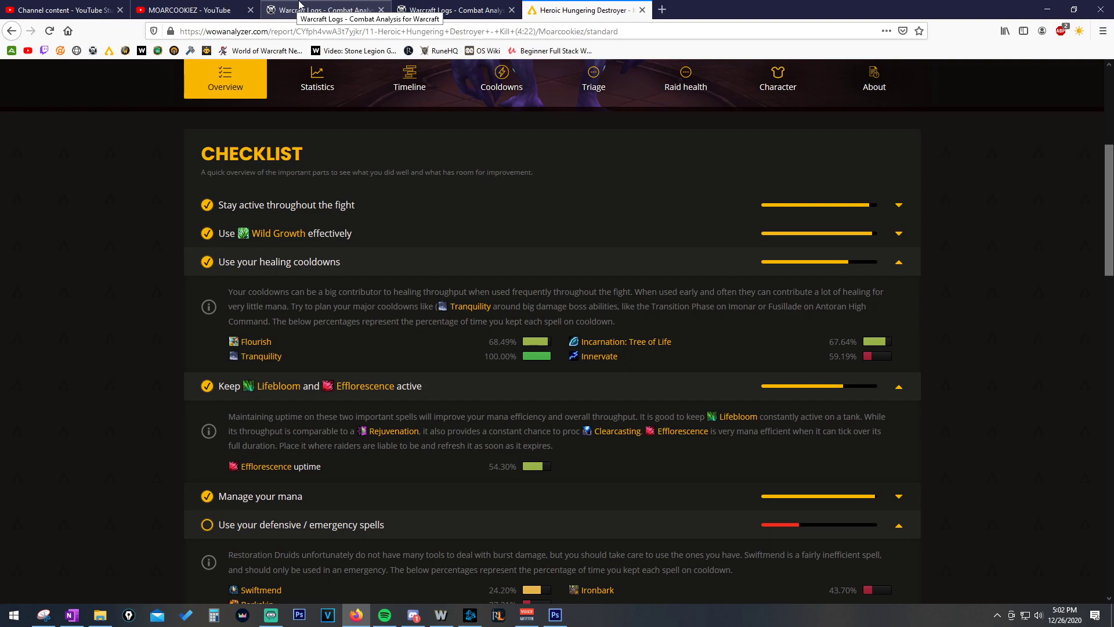
Back in Warcraft Logs, show the Buffs table and open the source list to the druid's Efflorescence.
left_click(299, 9)
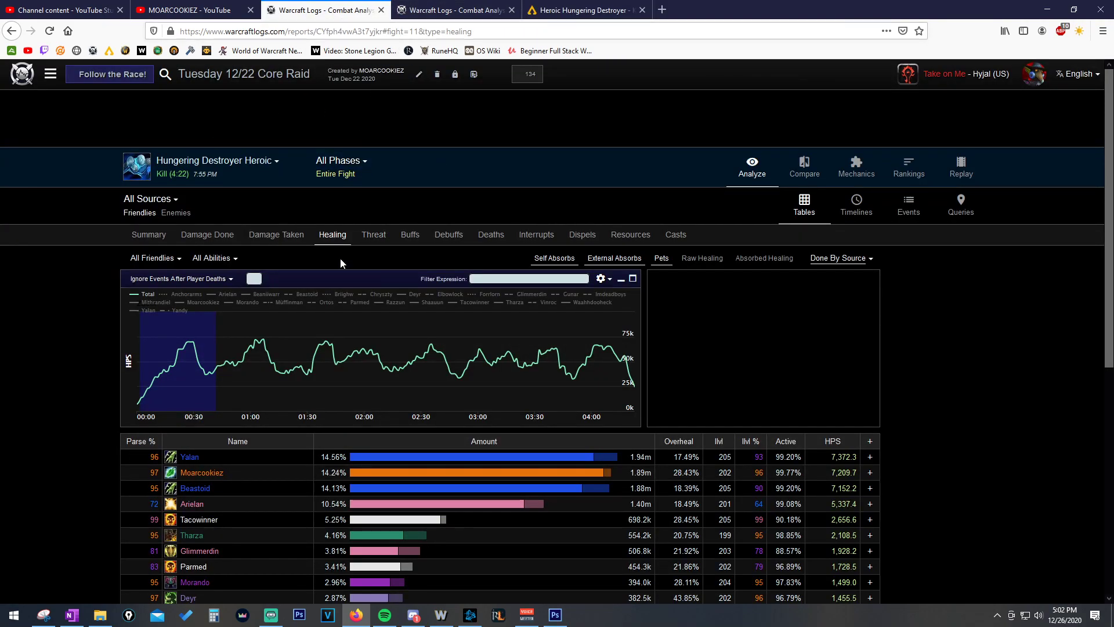
left_click(414, 239)
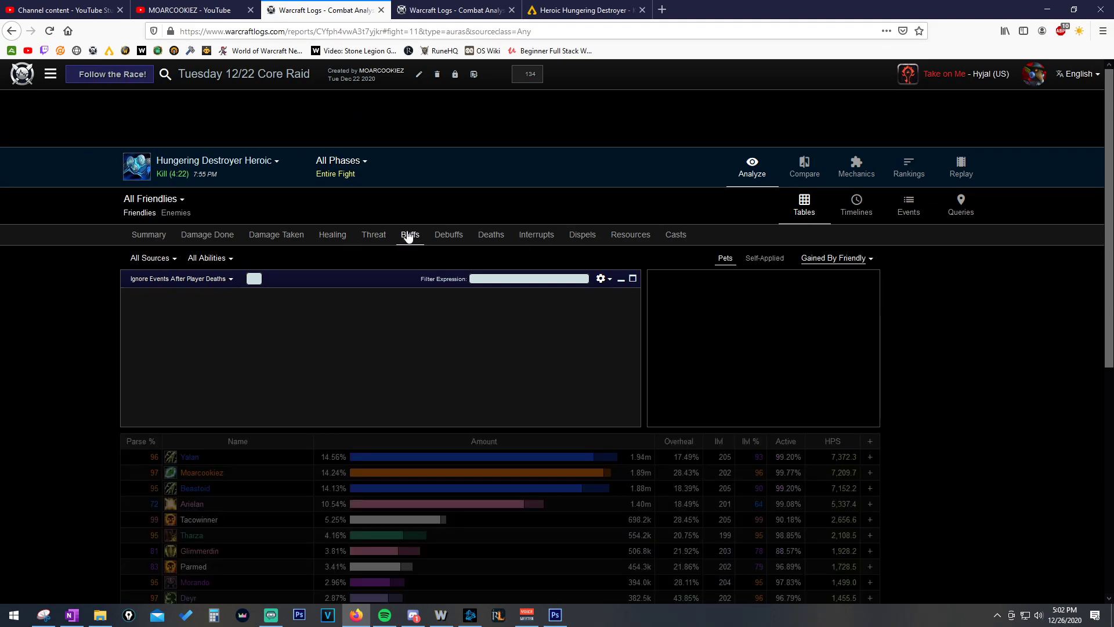
left_click(161, 262)
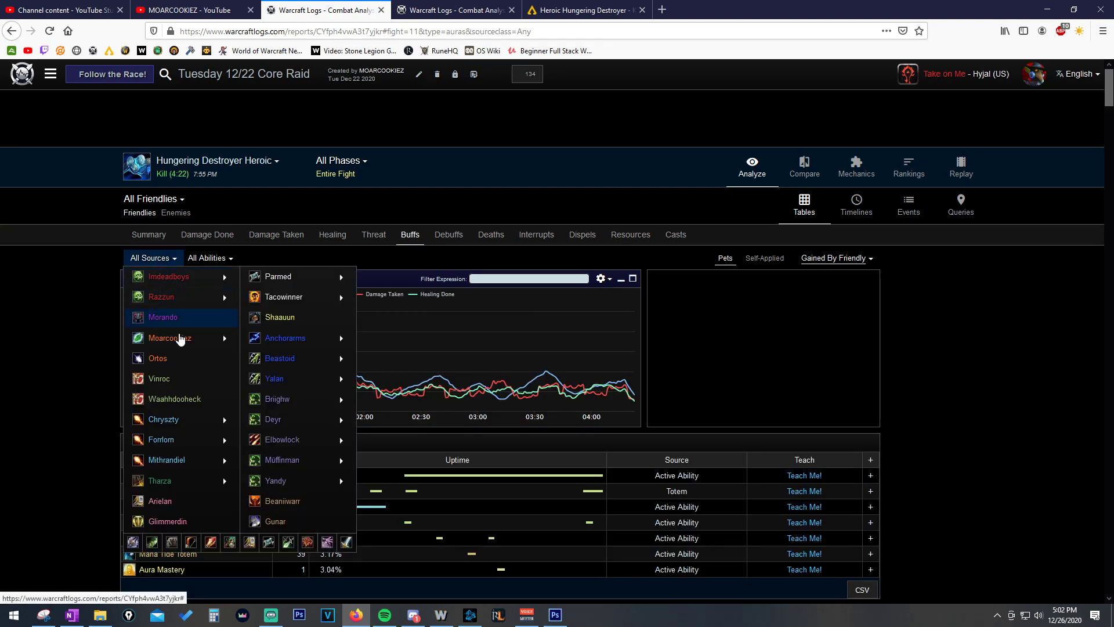
mouse_move(180, 335)
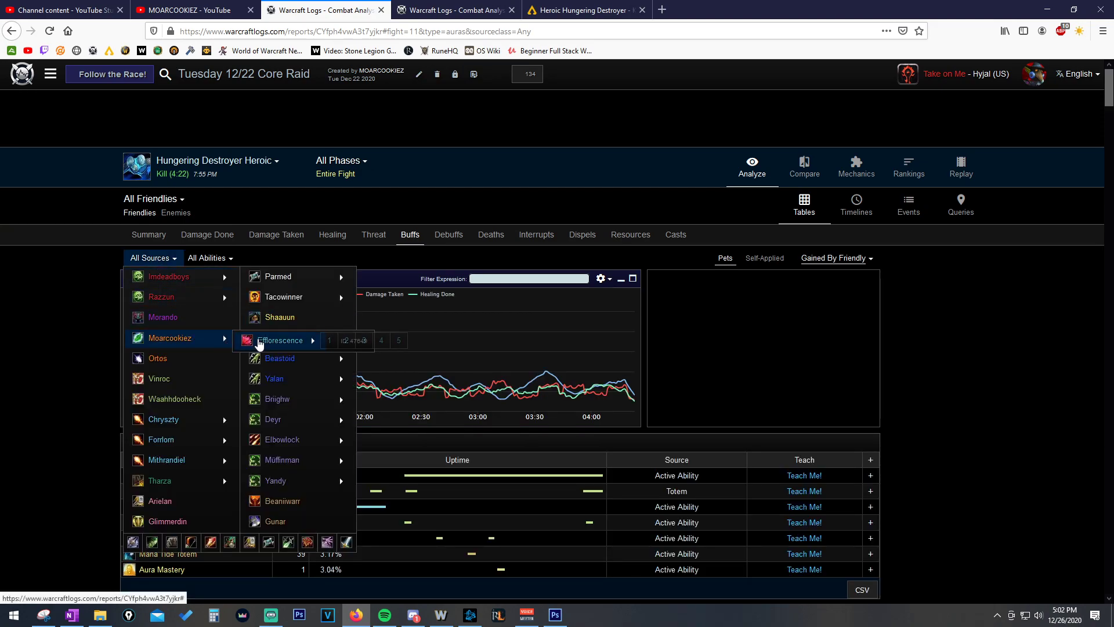
mouse_move(261, 343)
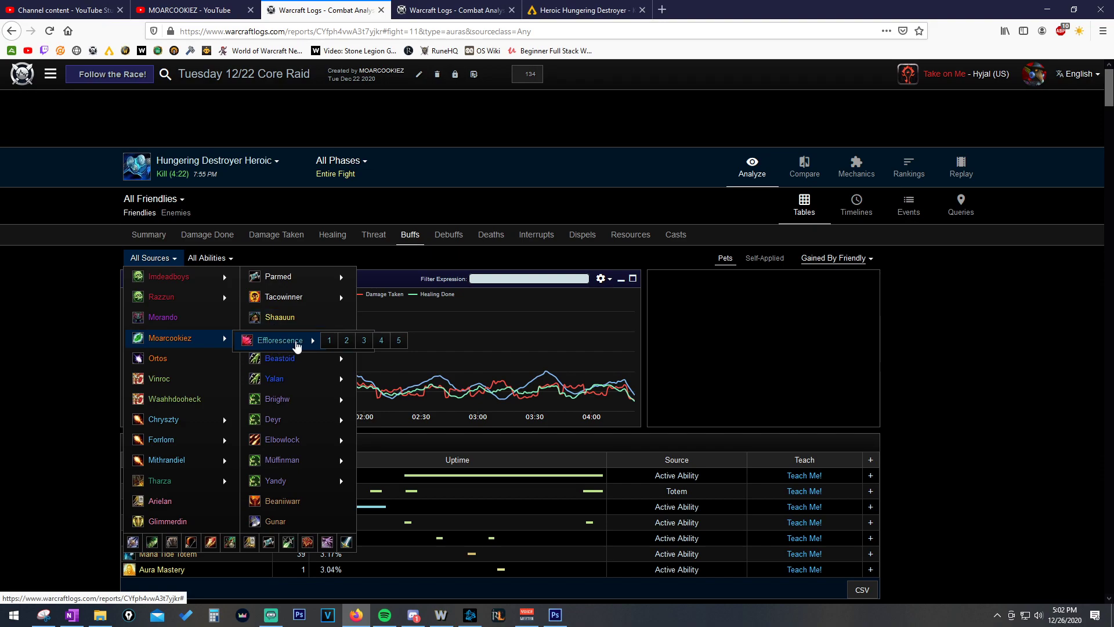
Filter to the druid's Efflorescence, chart it, and zoom to 0:16–0:54 (3 applications, 46.09% uptime).
left_click(292, 342)
scroll(276, 364, "down", 3)
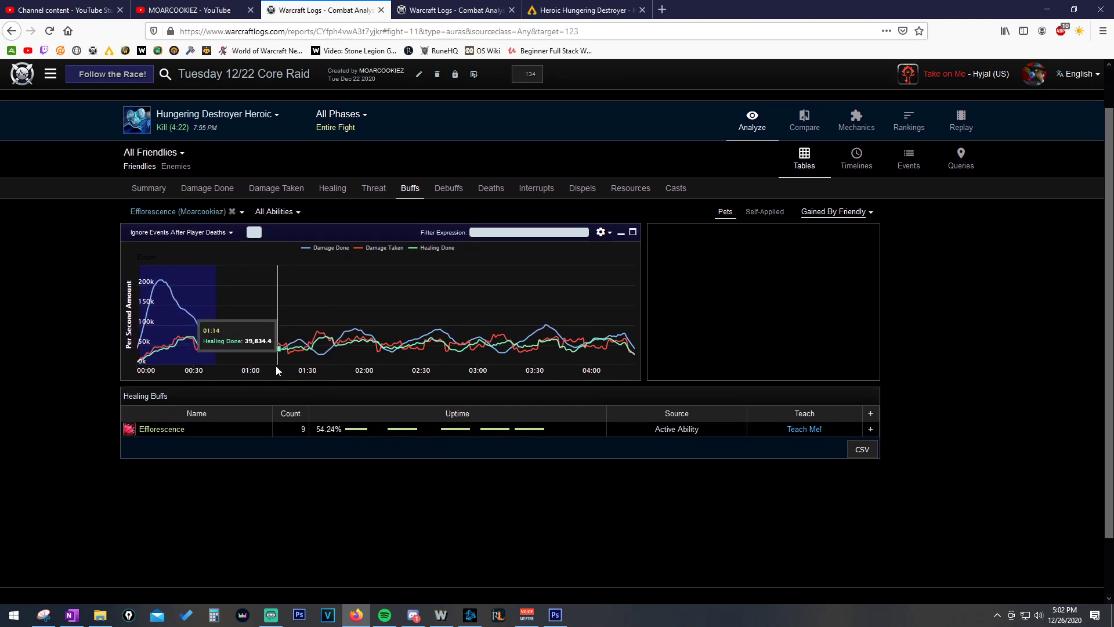
left_click(158, 363)
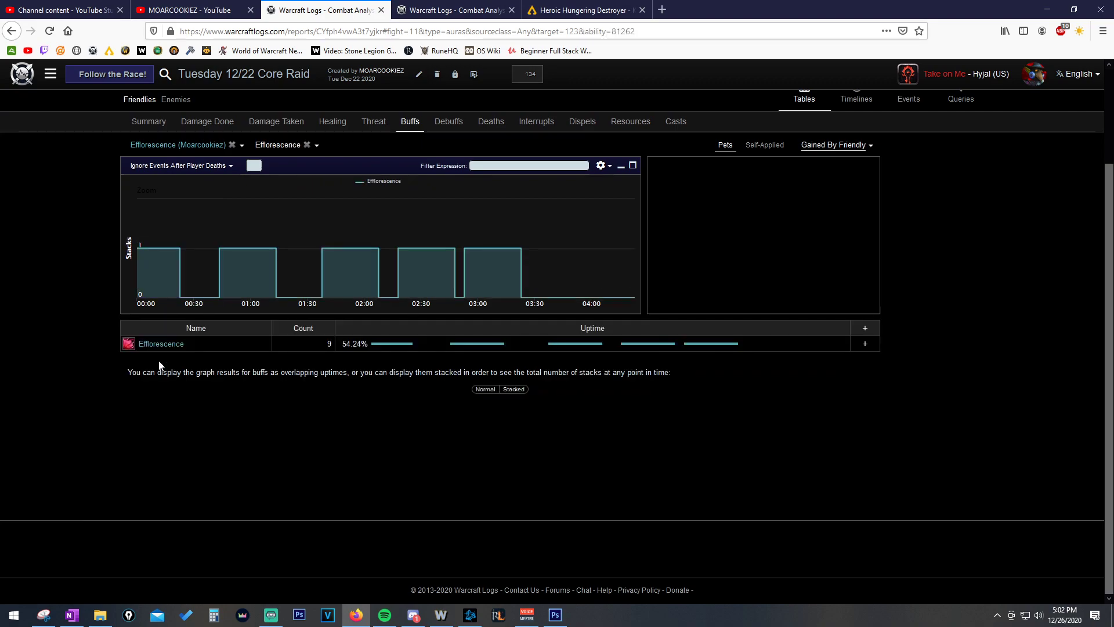
scroll(233, 280, "up", 2)
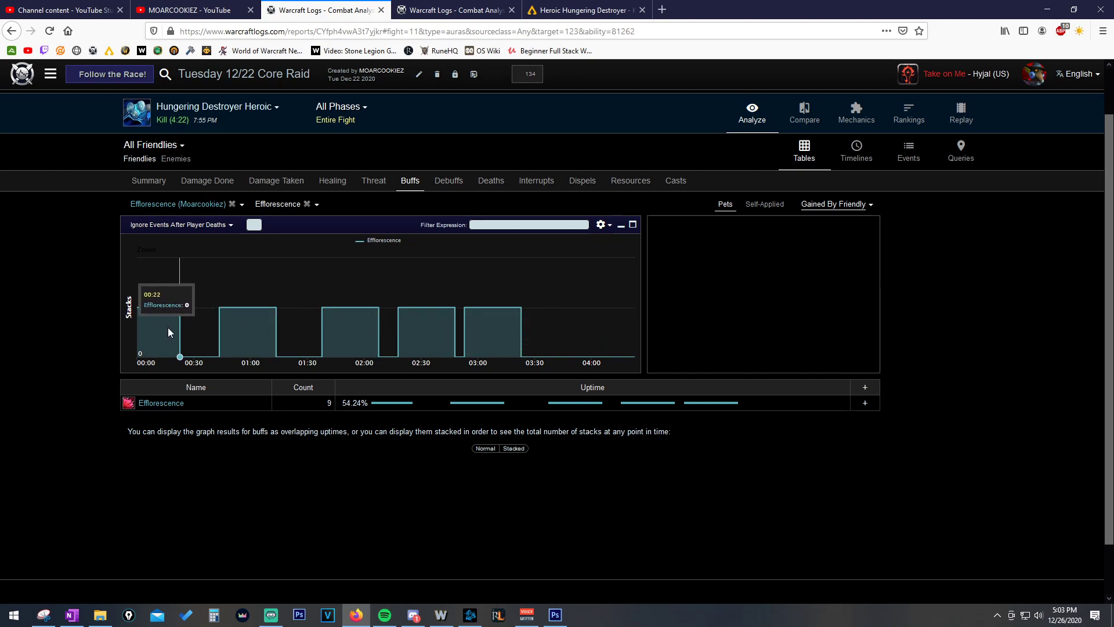
left_click_drag(169, 328, 241, 329)
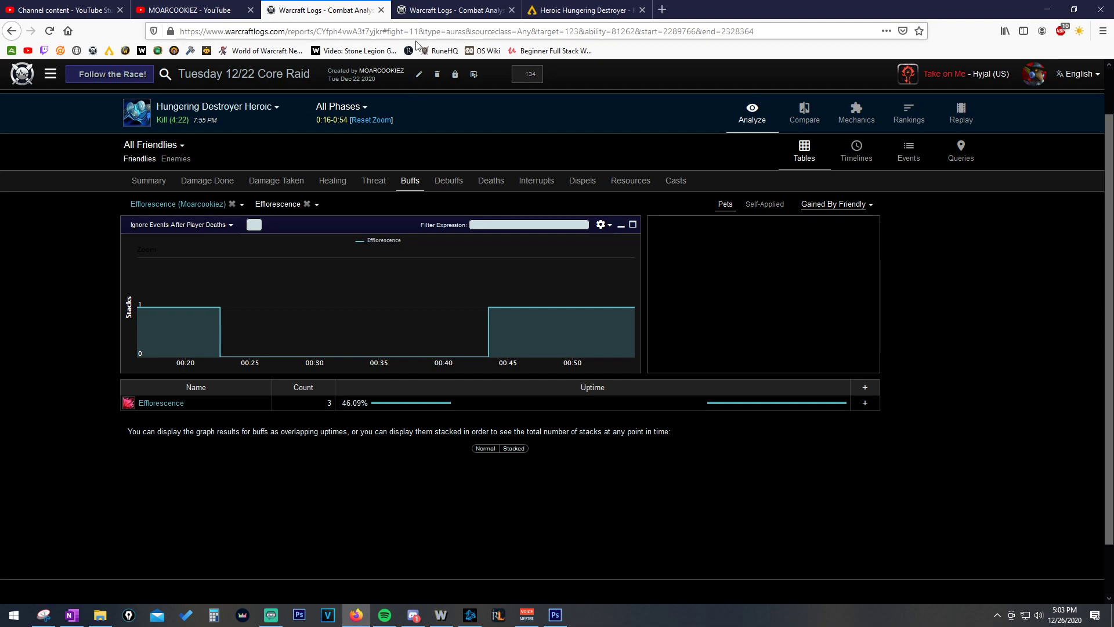
In the fight replay, show the druid's healing done breakdown.
key("ctrl+Tab")
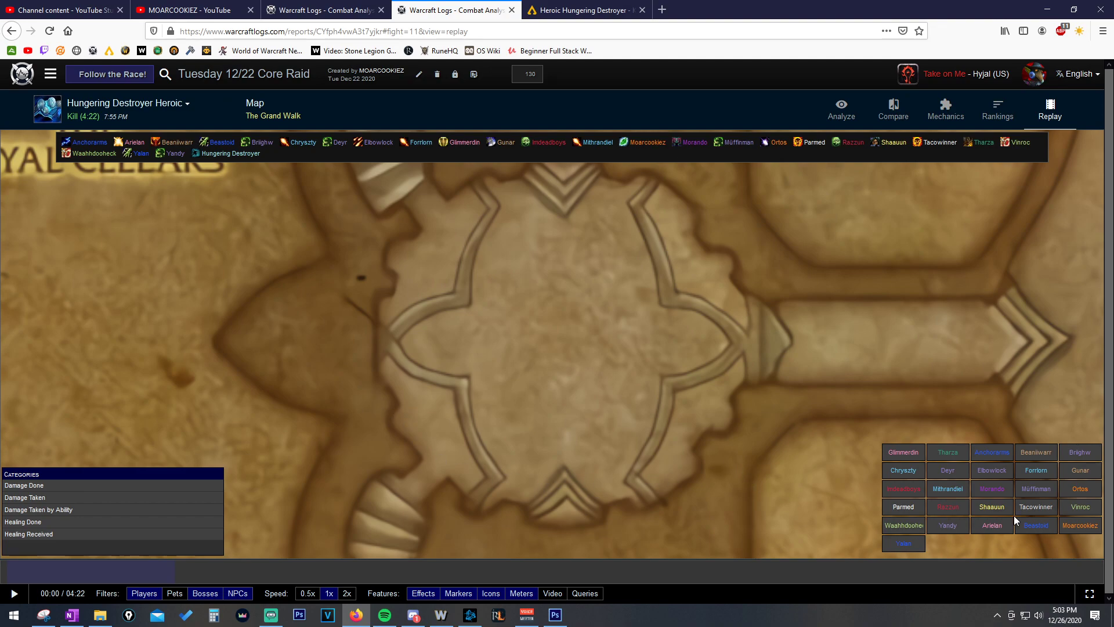
left_click(1075, 526)
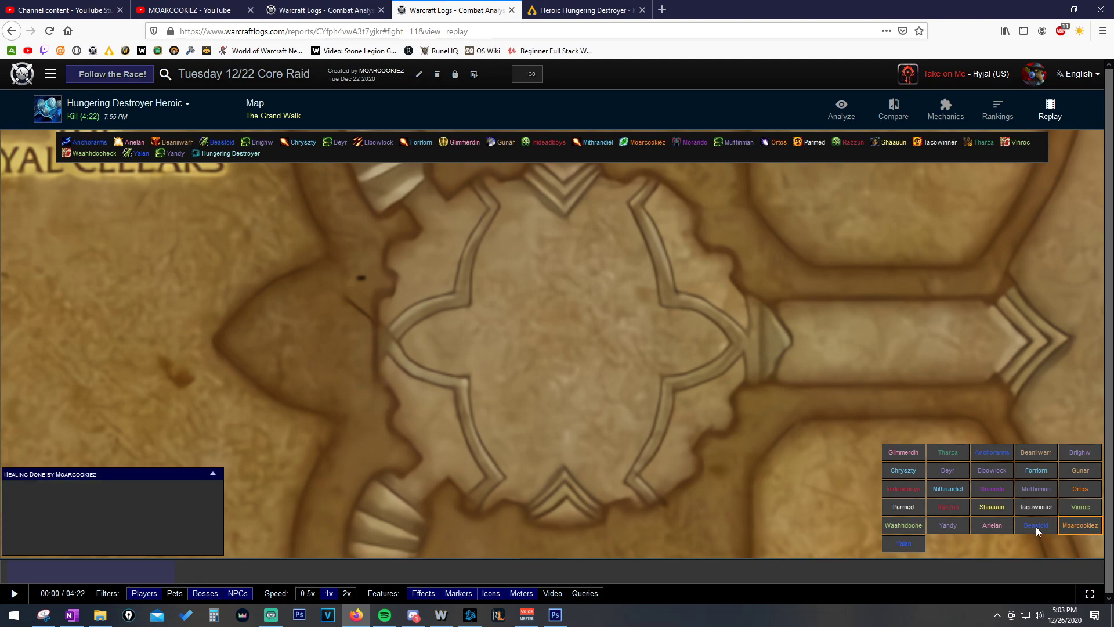
key("ctrl+shift+Tab")
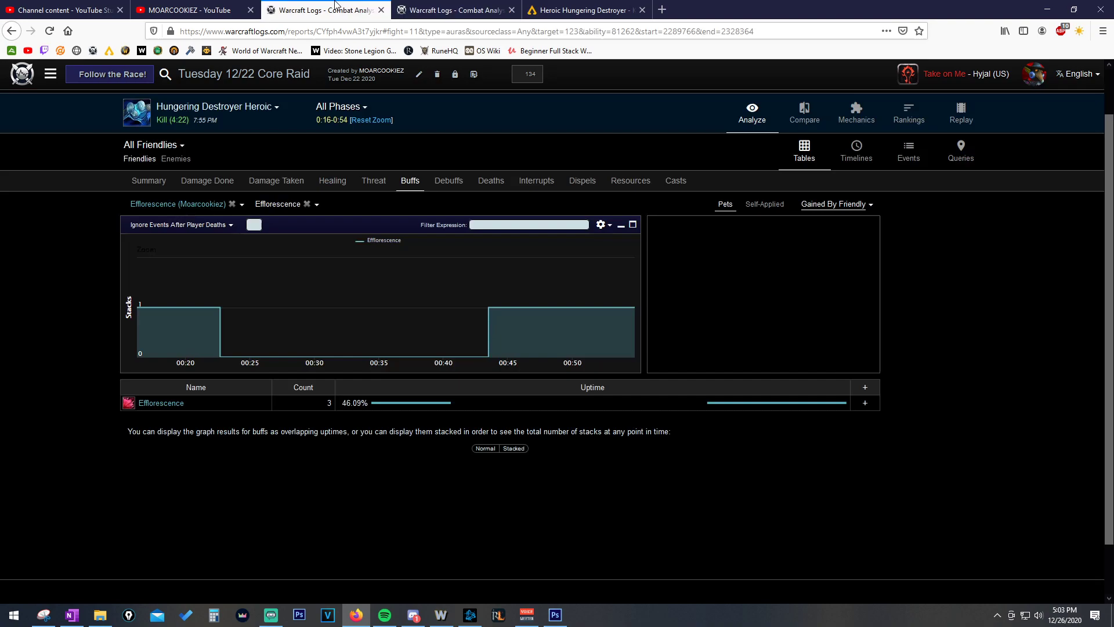
key("ctrl+Tab")
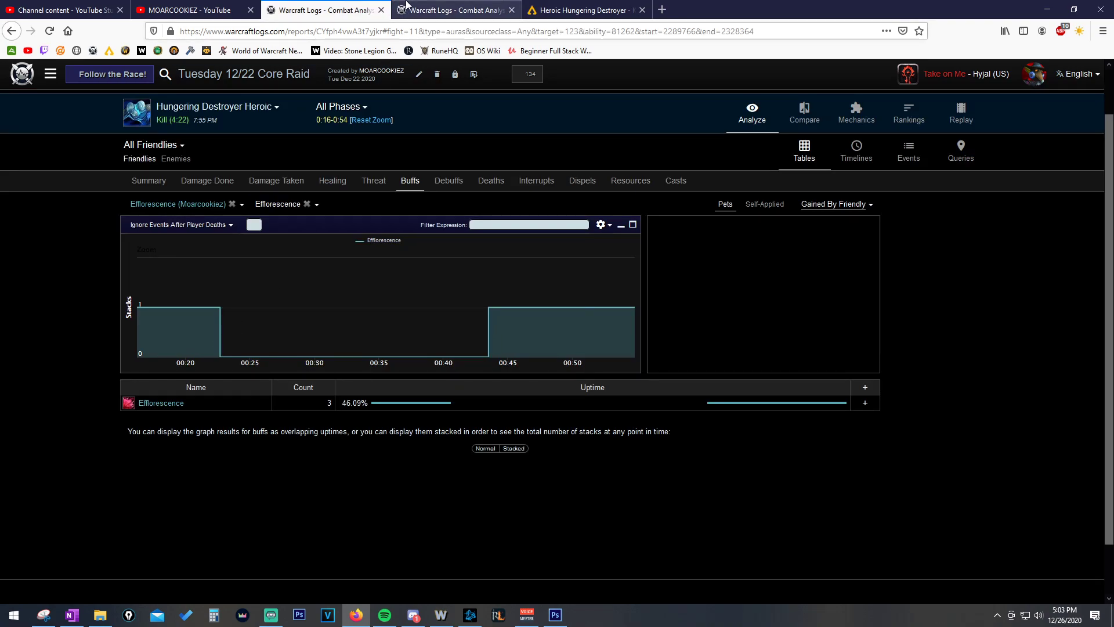
Play the replay from 00:20, pausing at 00:45, then return to the Efflorescence graph.
left_click_drag(102, 573, 87, 574)
left_click(23, 595)
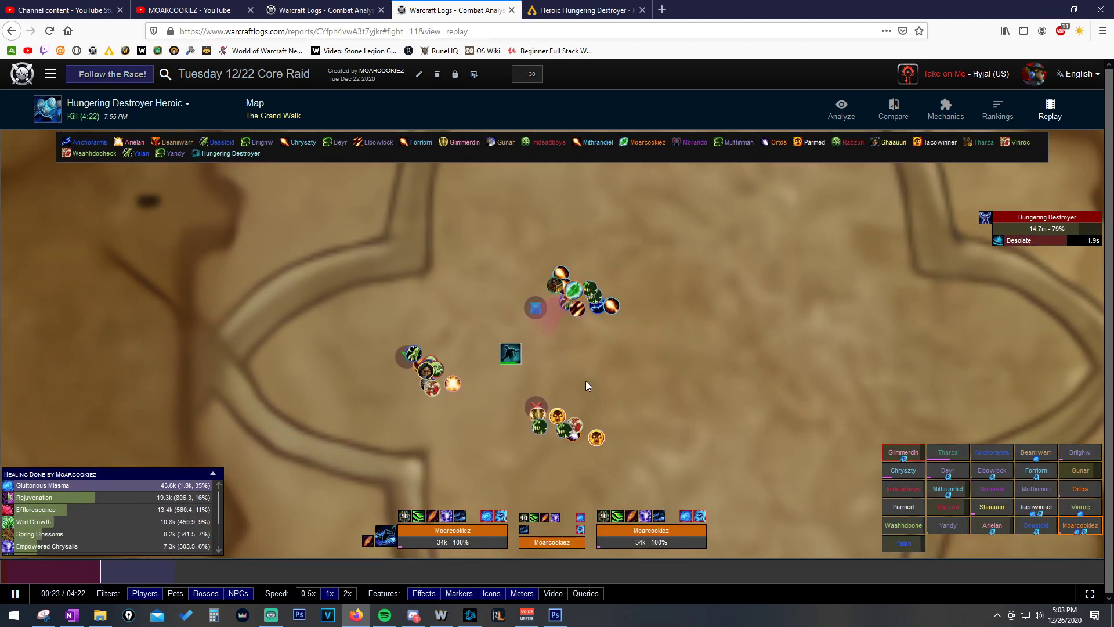
mouse_move(366, 540)
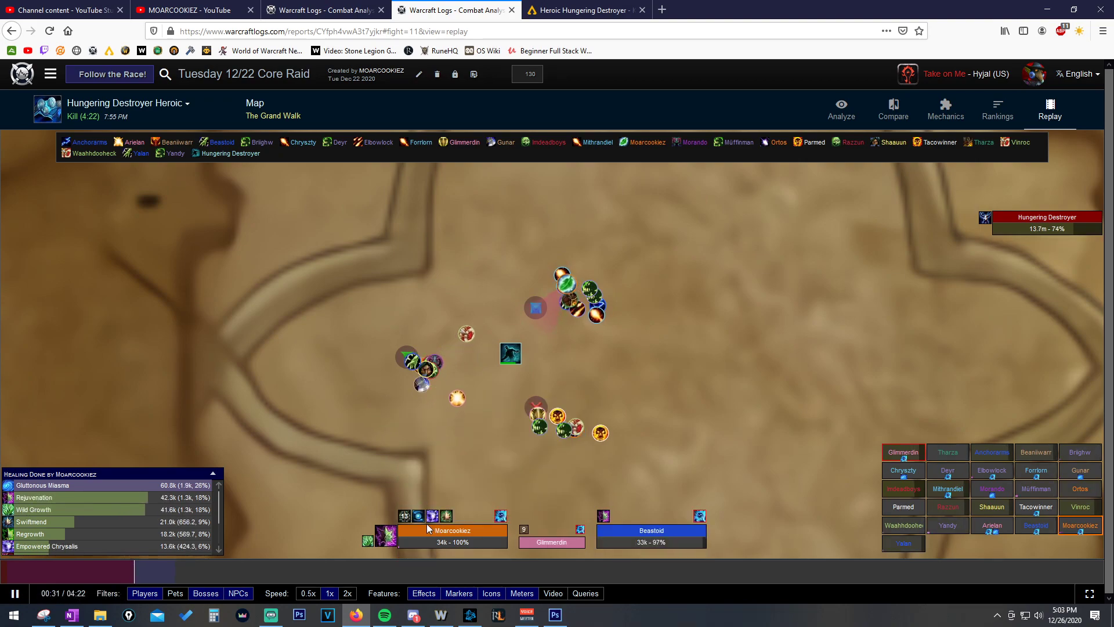
mouse_move(429, 506)
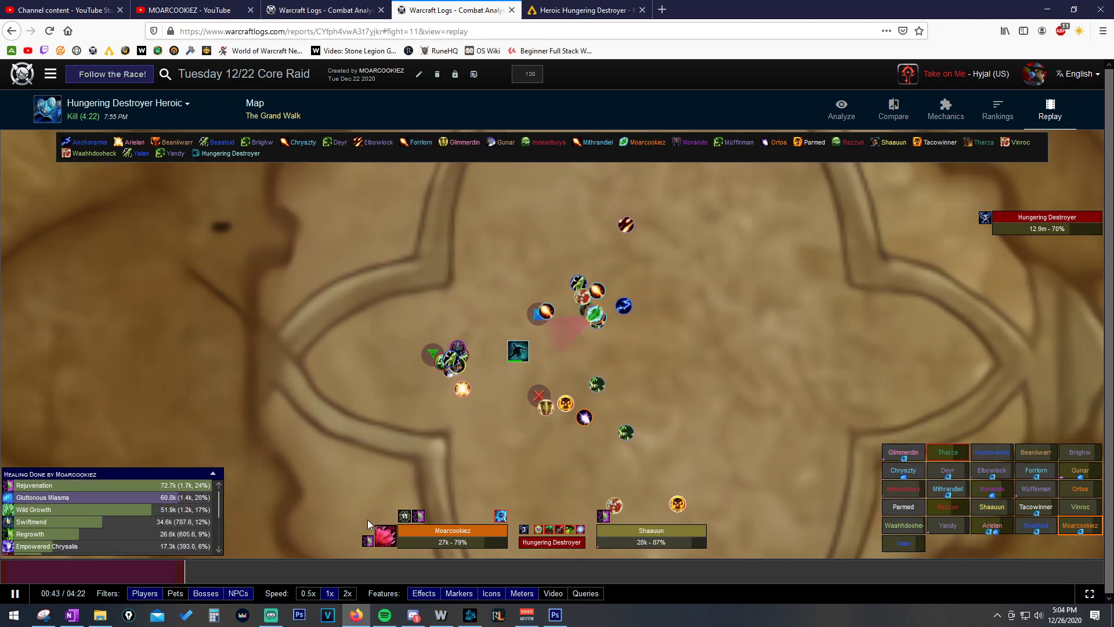
left_click(15, 593)
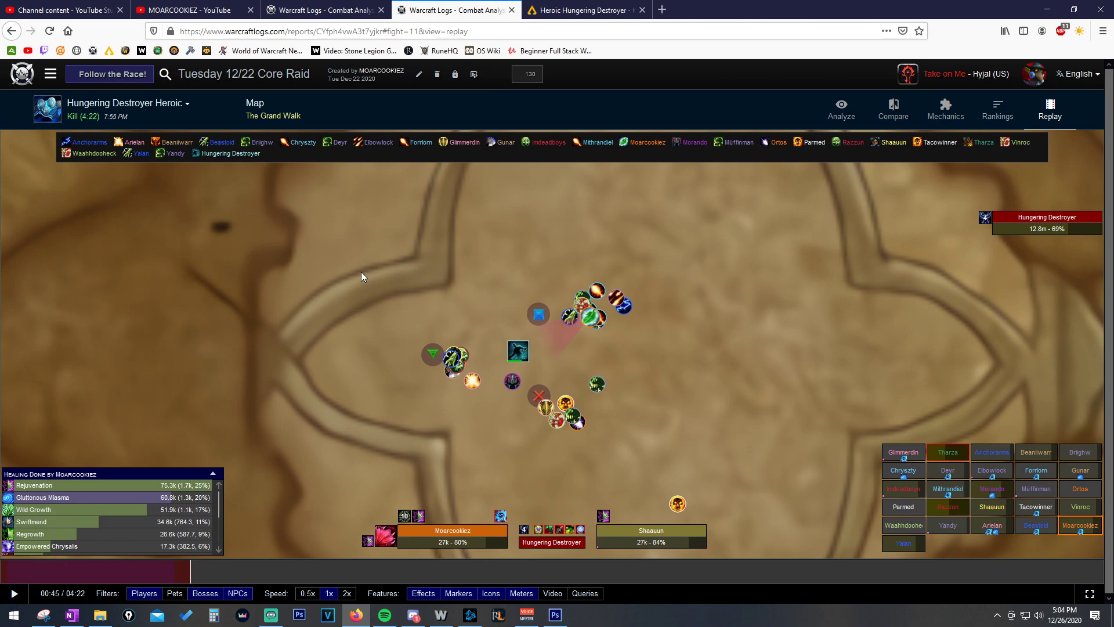
left_click(328, 10)
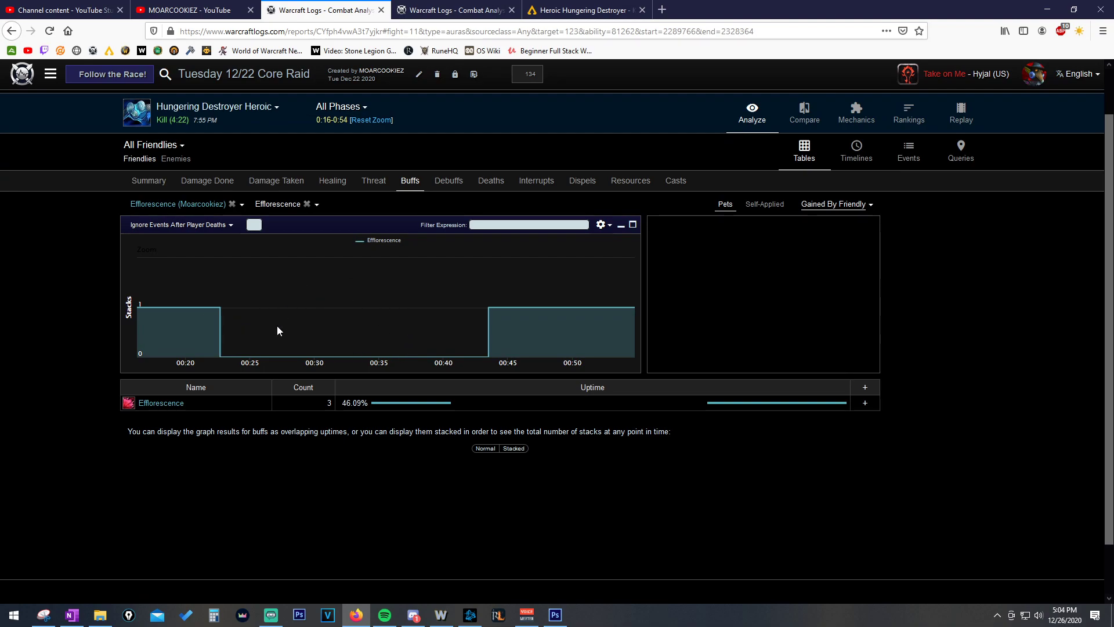
Replay the fight from 00:22, pausing at 00:32 and again at 00:34.
key("ctrl+Tab")
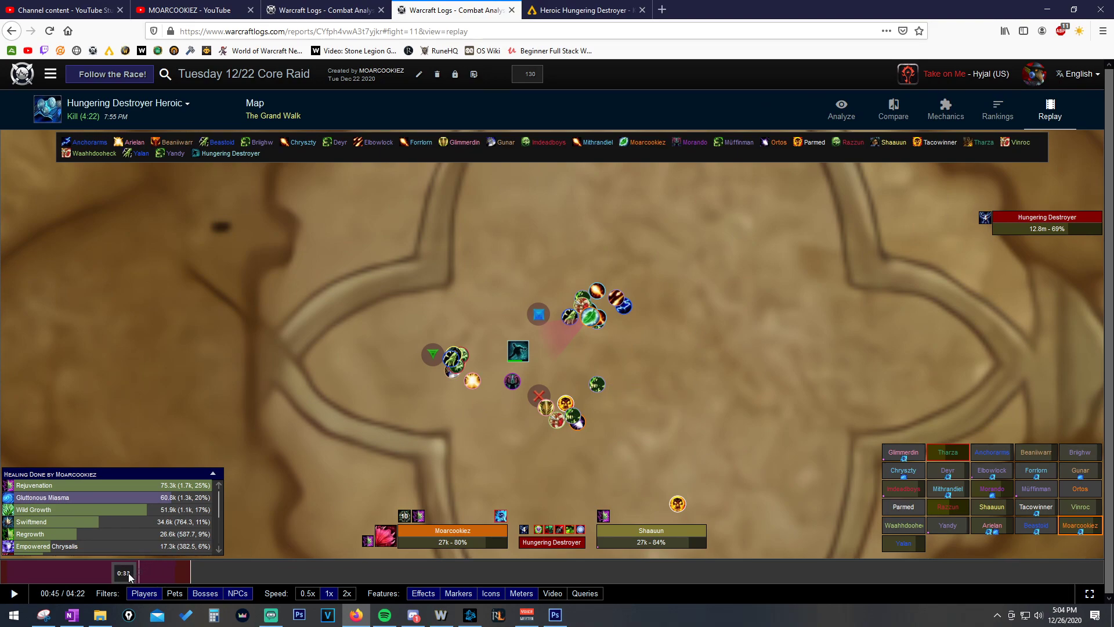
left_click(106, 573)
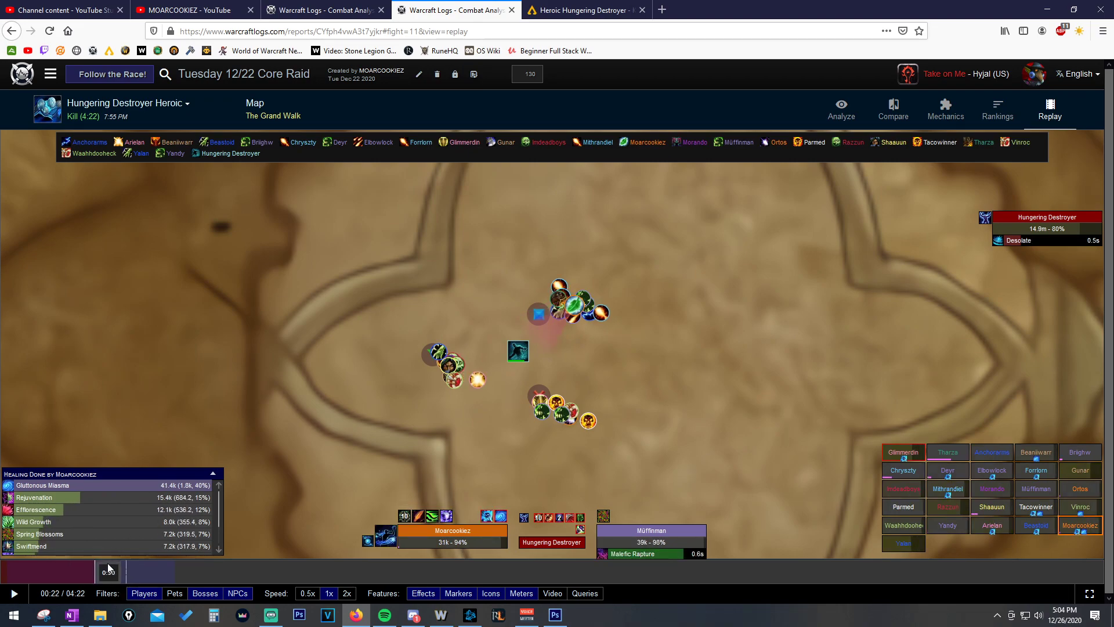
left_click(15, 594)
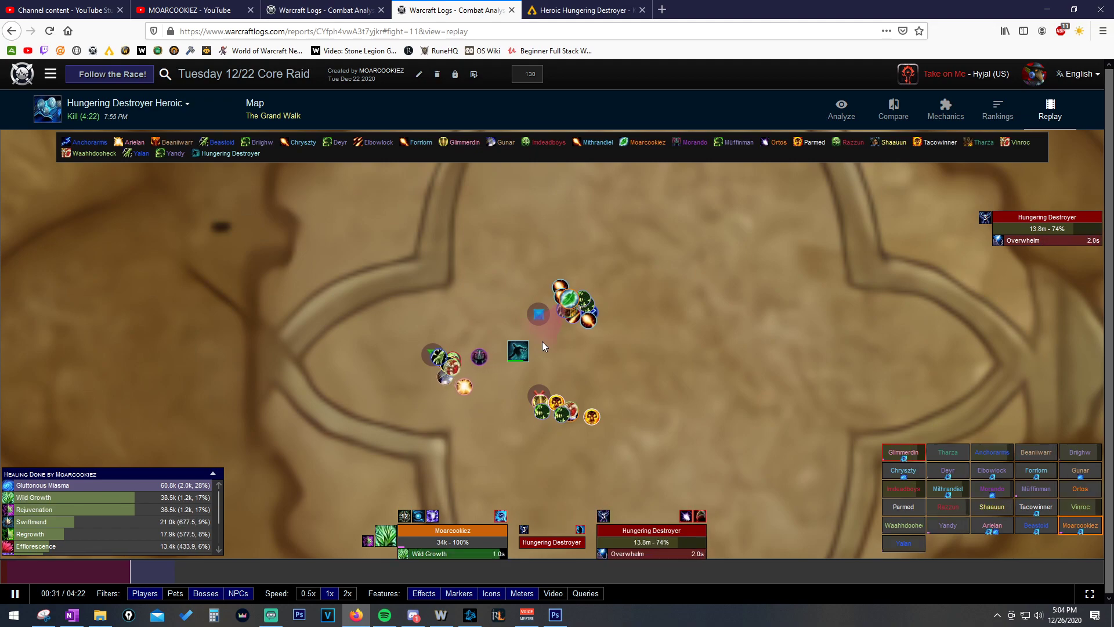
key("space")
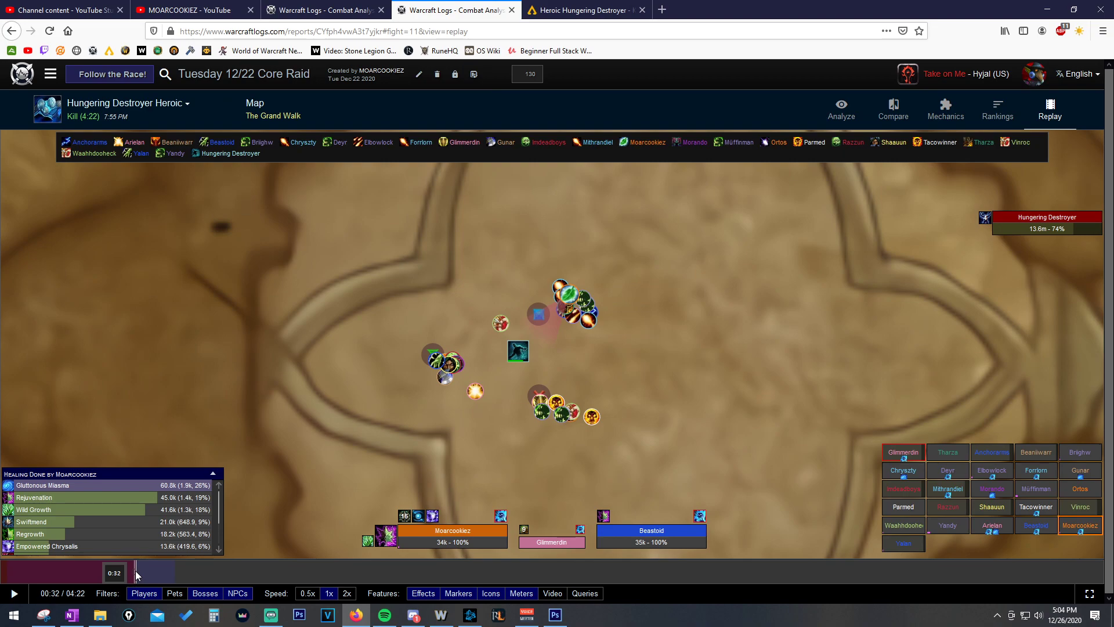
left_click(15, 596)
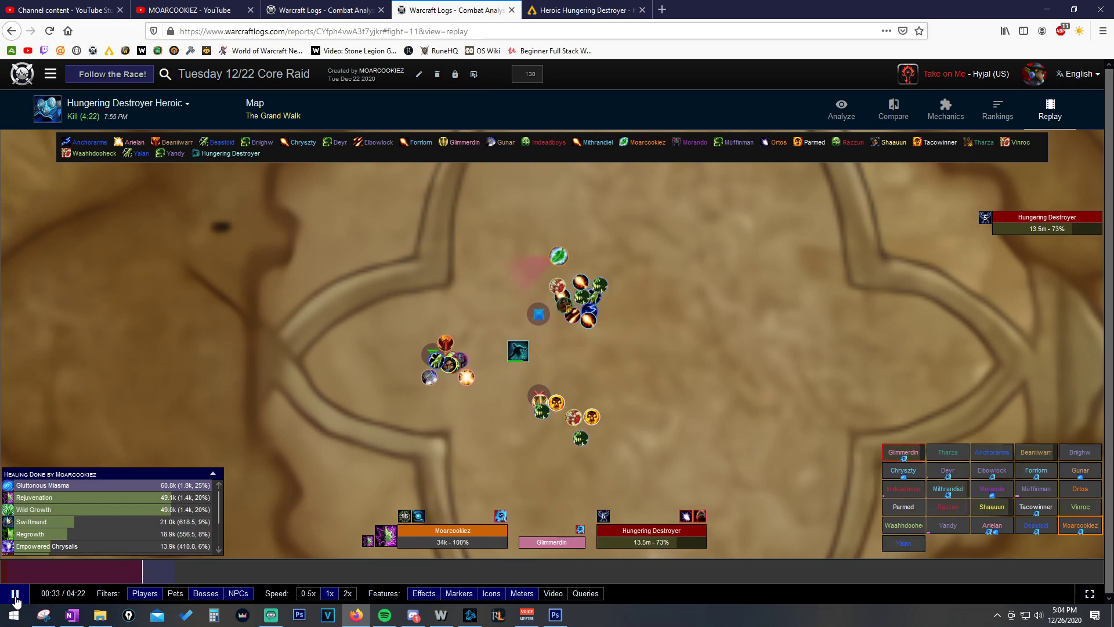
left_click(15, 597)
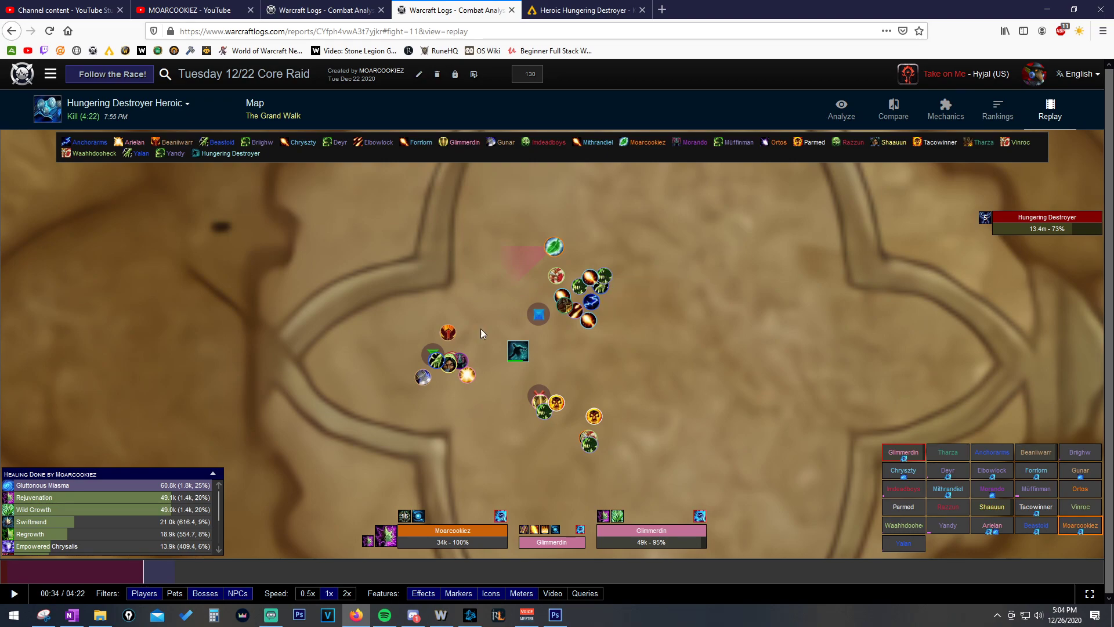
Reset the Efflorescence graph zoom to the whole fight (9 applications, 54.24%), then return to WoWAnalyzer.
left_click(359, 5)
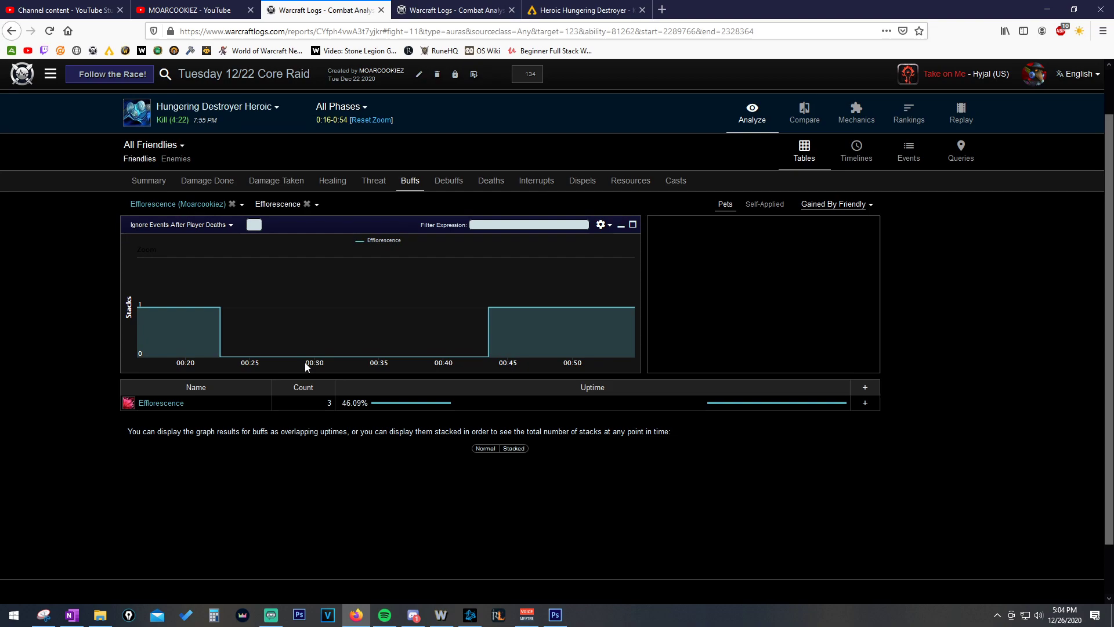
left_click(377, 120)
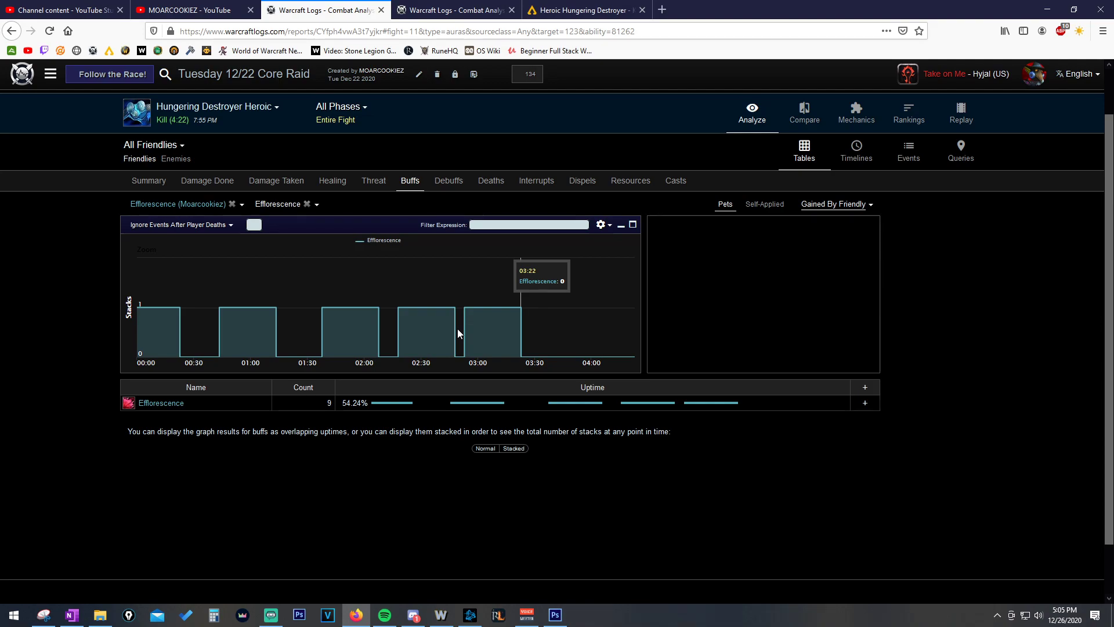
left_click(172, 6)
left_click(325, 7)
Expand the Wild Growth checklist item: 17.78% Wild Growth/Rejuvenation ratio, 6.25% low-target casts.
left_click(558, 6)
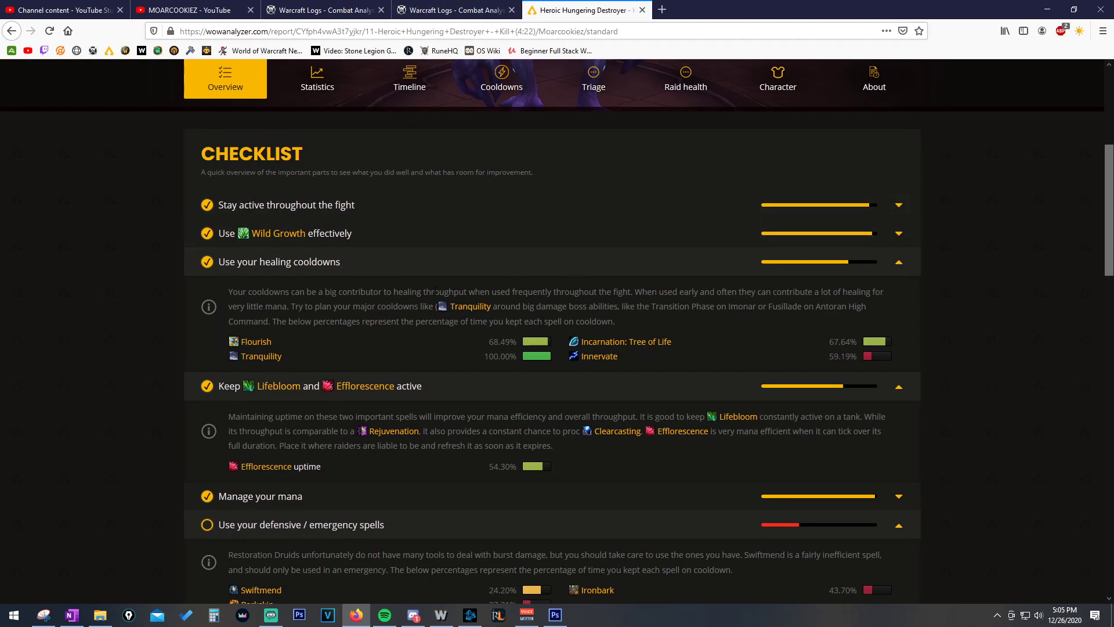
scroll(495, 310, "up", 4)
scroll(461, 306, "down", 3)
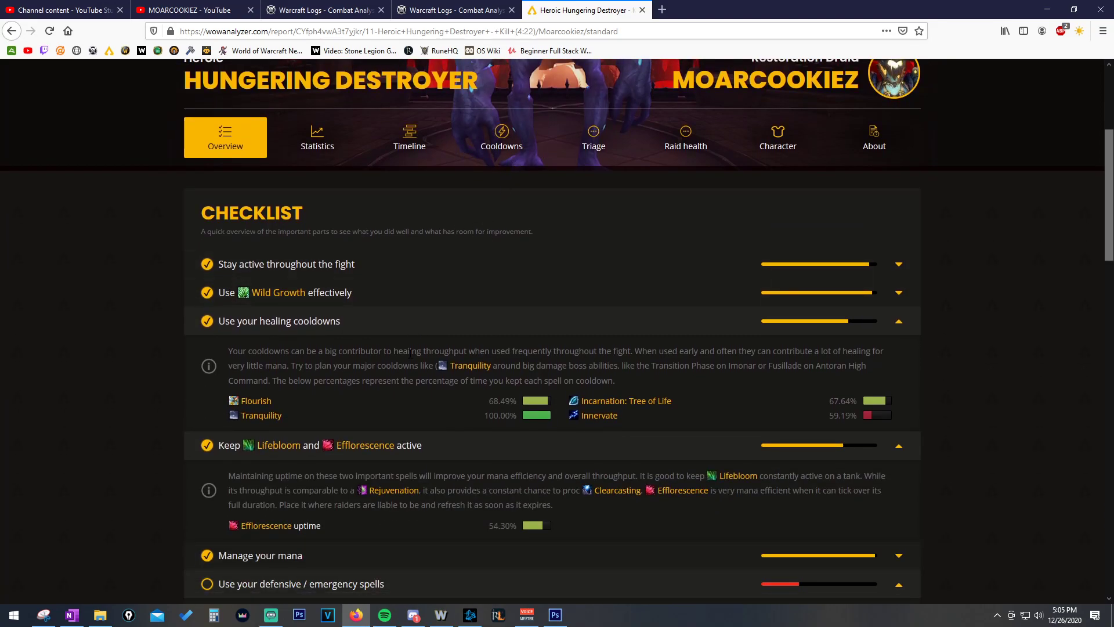
scroll(409, 353, "down", 4)
scroll(409, 358, "up", 5)
scroll(406, 371, "down", 4)
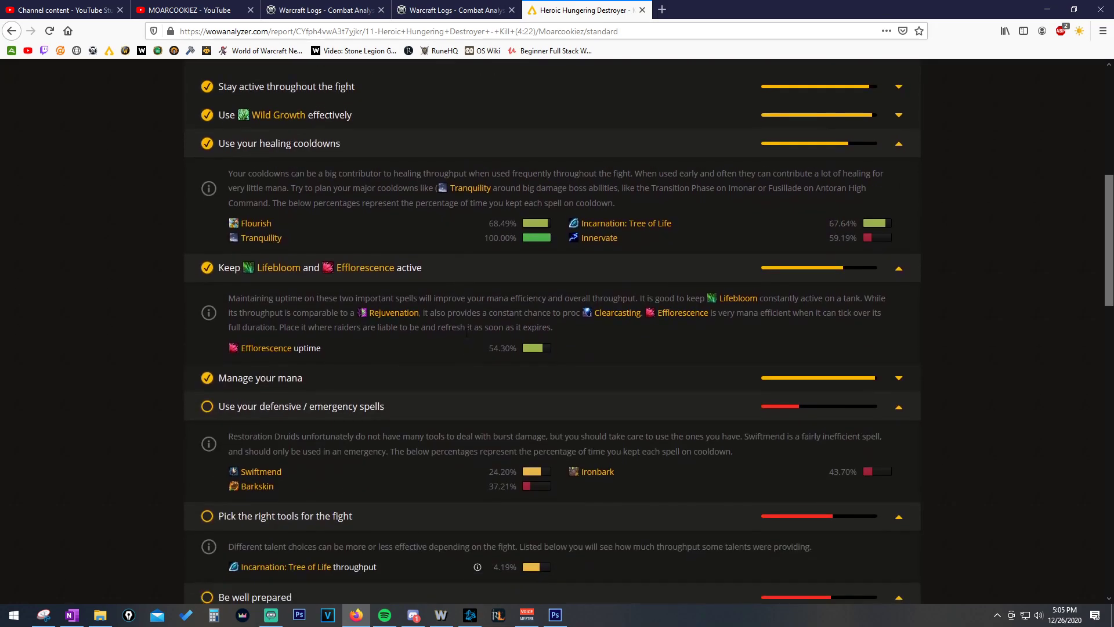
scroll(405, 379, "up", 2)
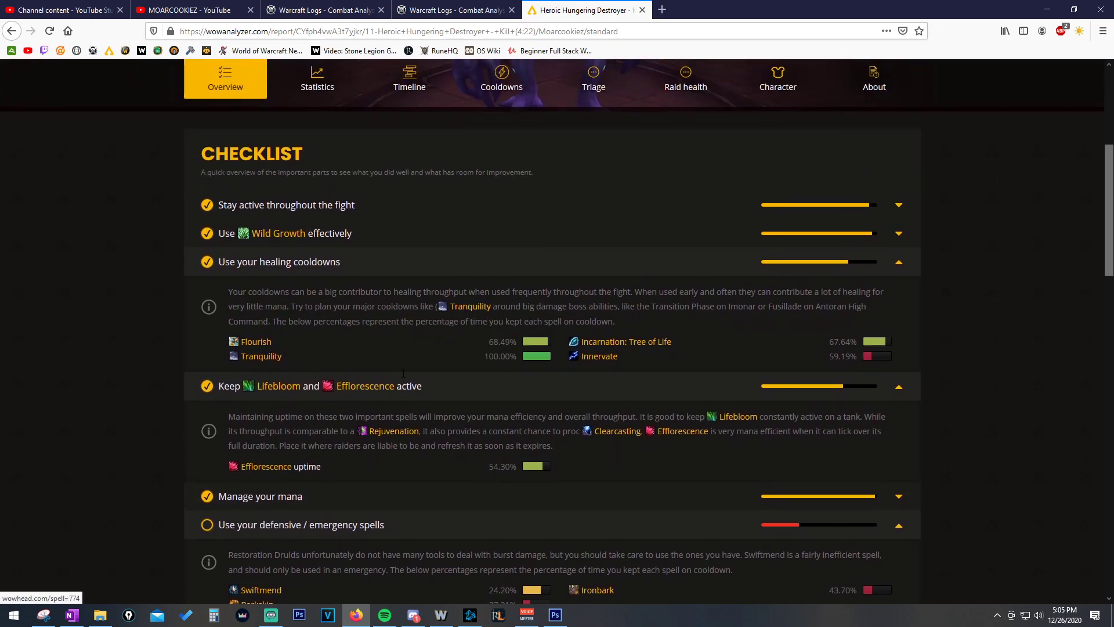
scroll(403, 376, "down", 3)
scroll(403, 372, "up", 5)
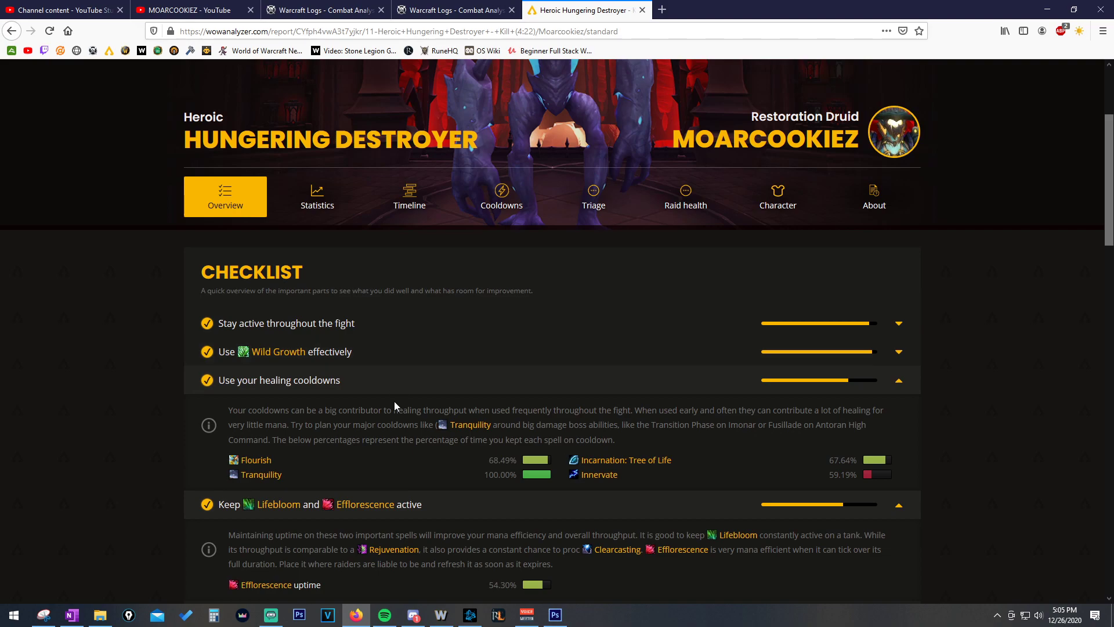
left_click(385, 362)
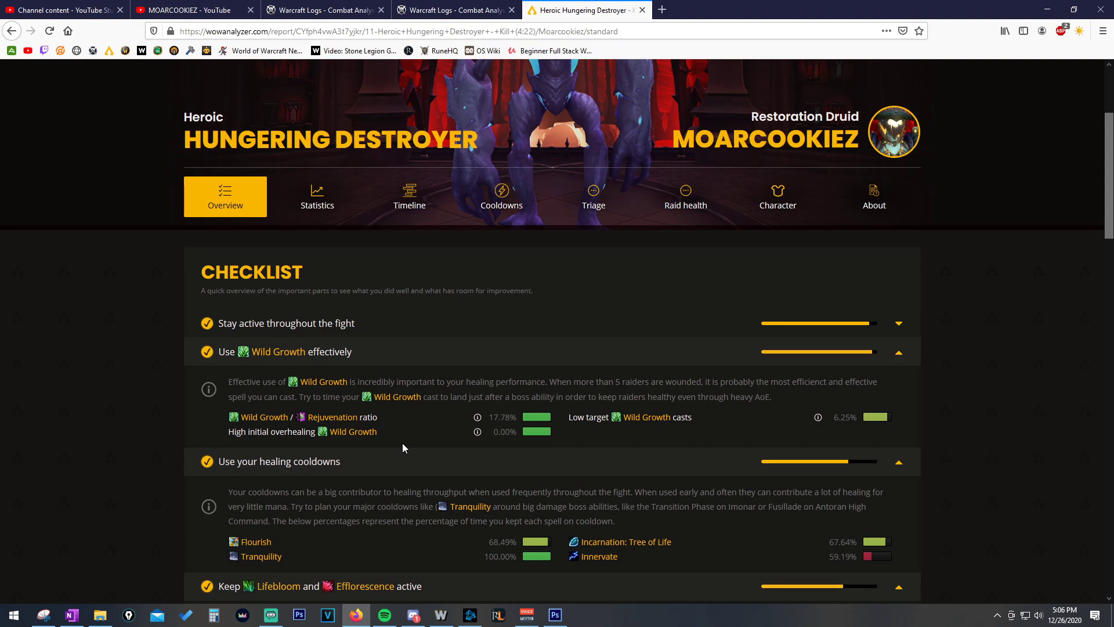
scroll(396, 485, "down", 4)
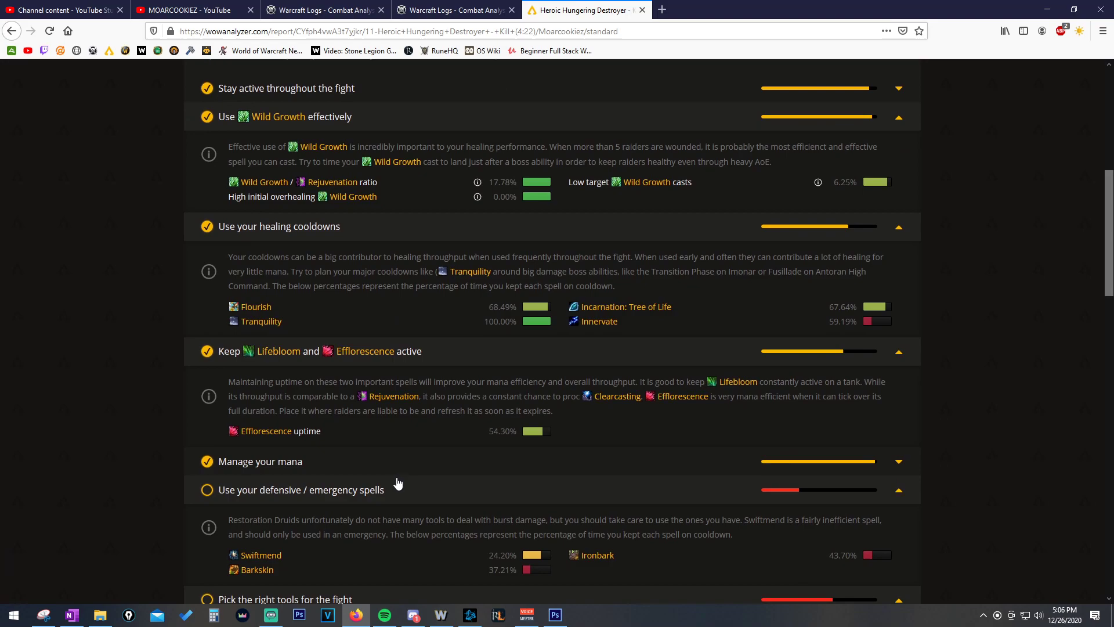
scroll(396, 481, "up", 7)
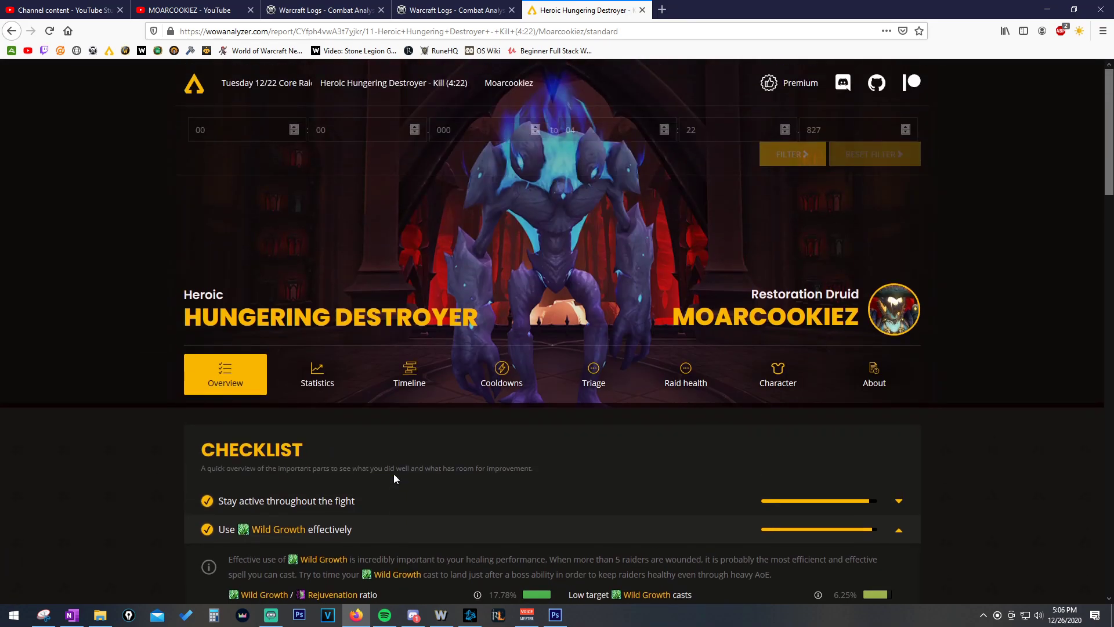